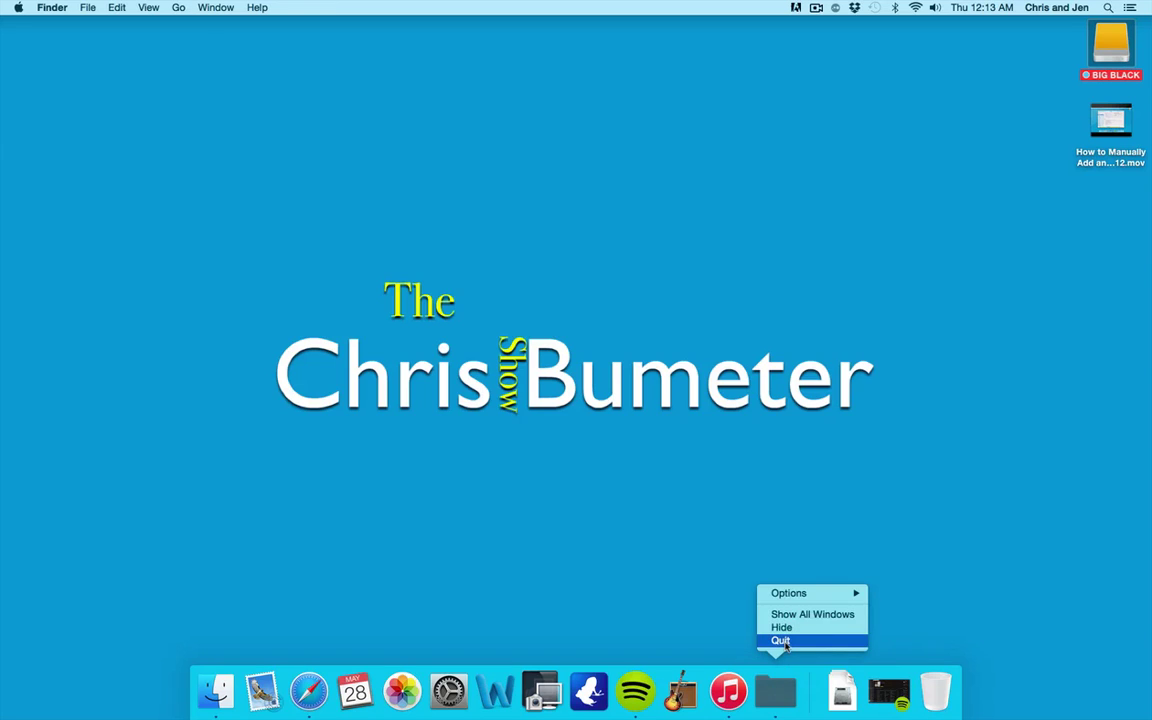
Quit the folder application, then switch to Spotify and open its Browse page
left_click(784, 642)
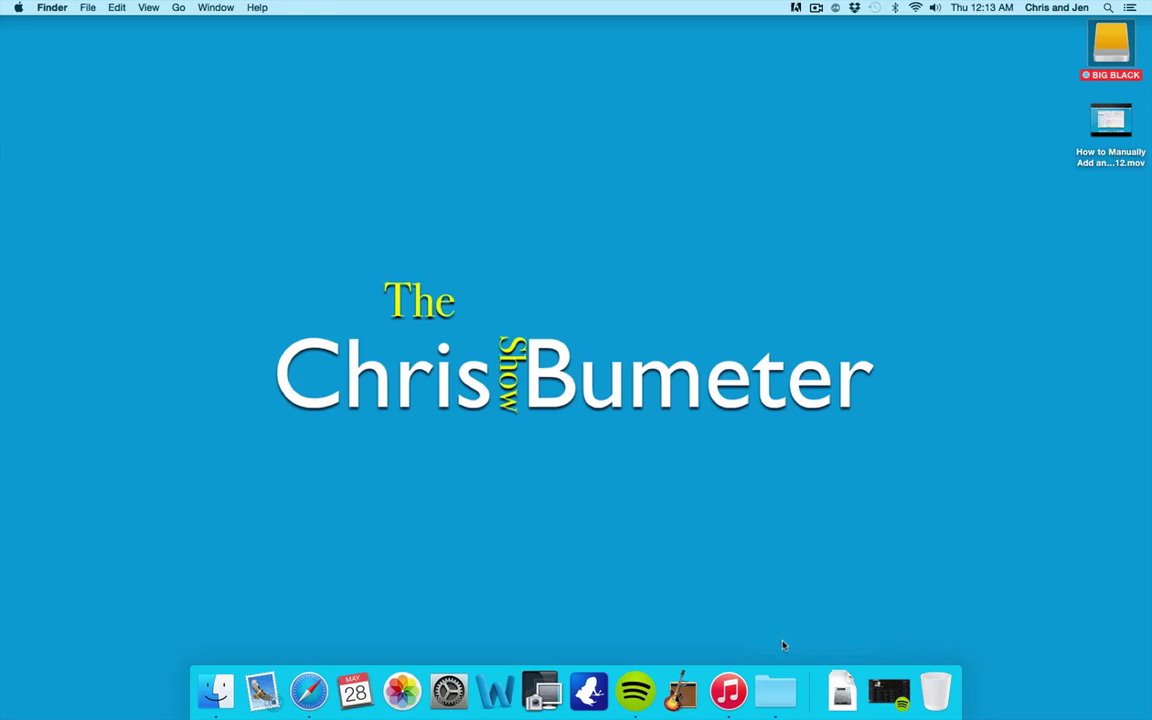
left_click(635, 690)
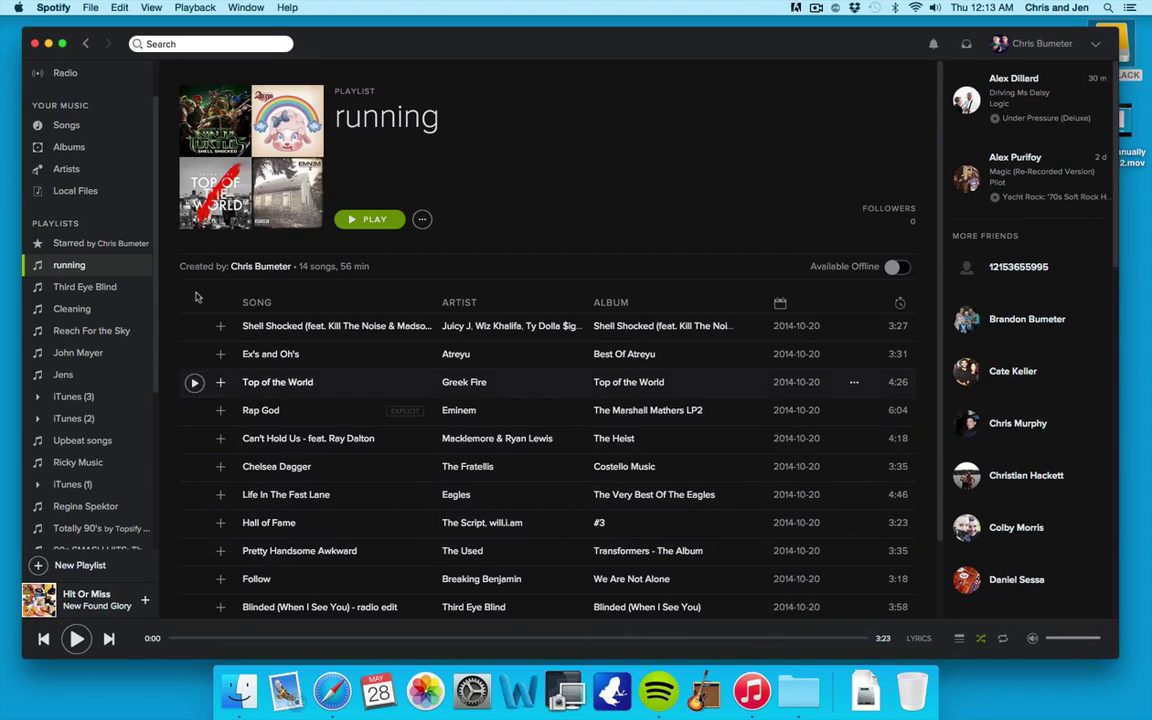
scroll(156, 282, "down", 3)
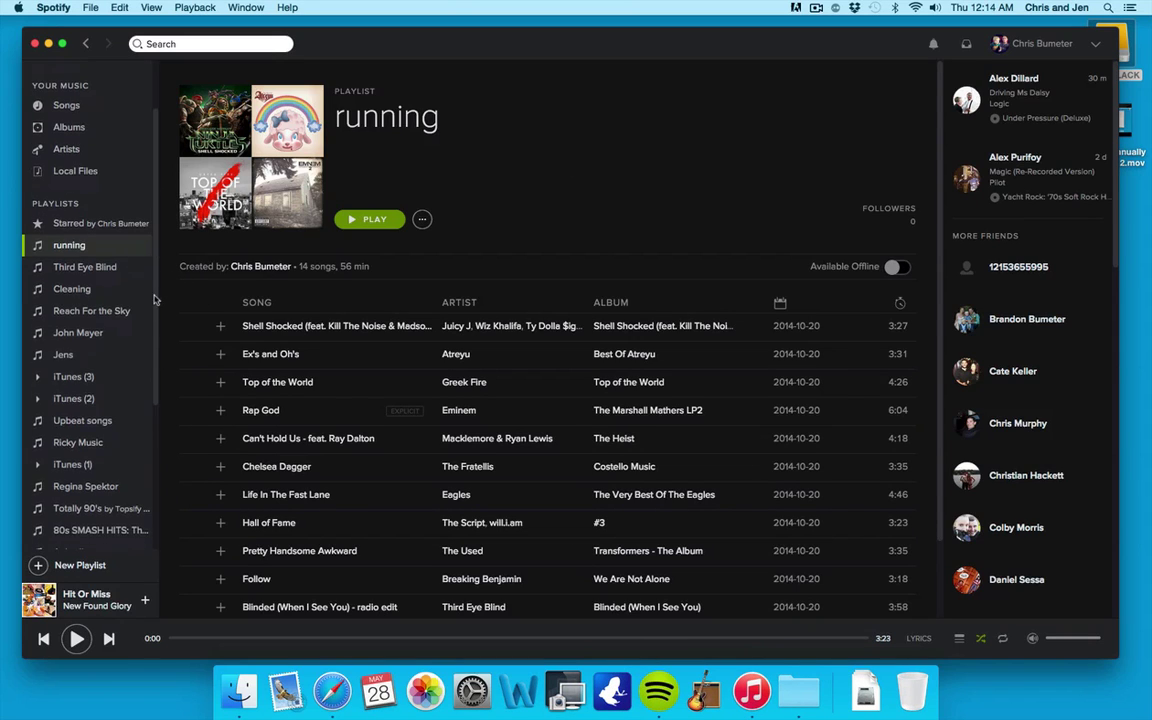
scroll(155, 290, "up", 5)
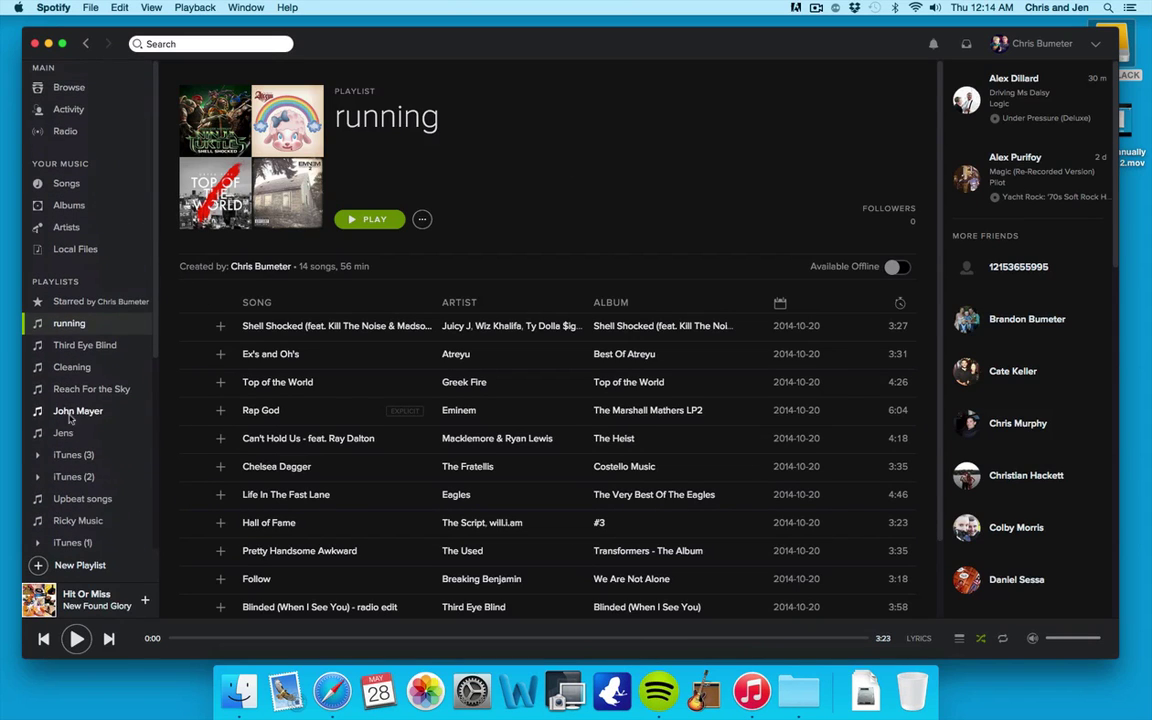
left_click(67, 92)
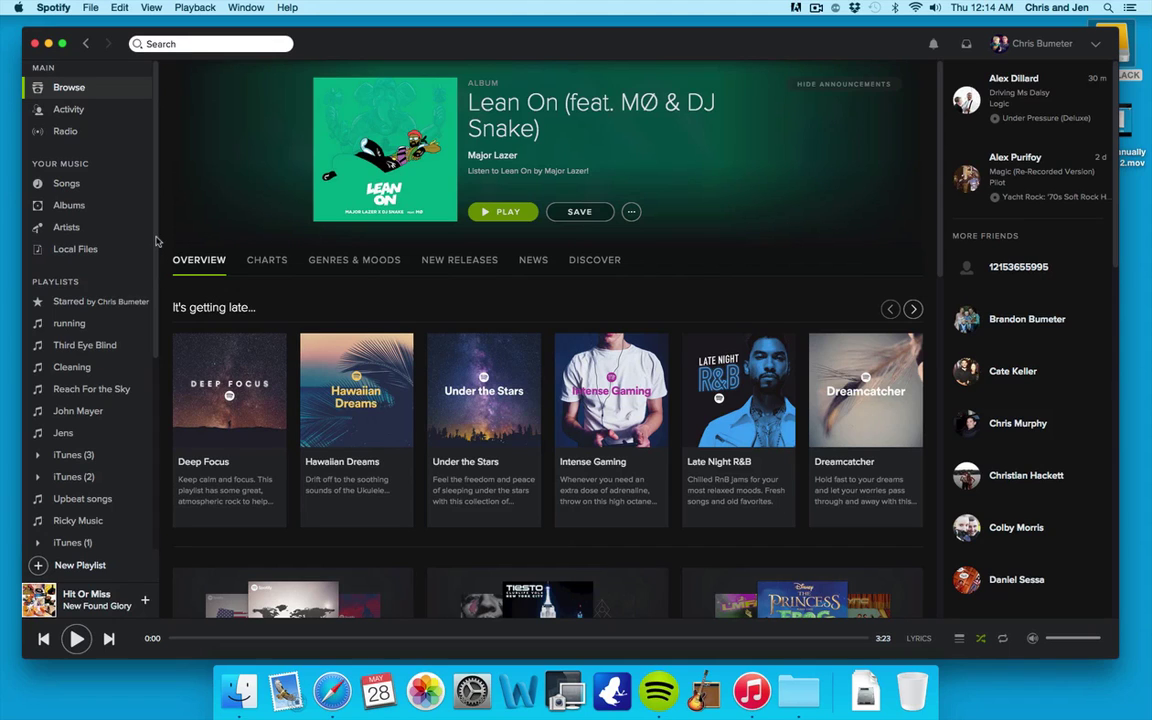
scroll(154, 245, "down", 1)
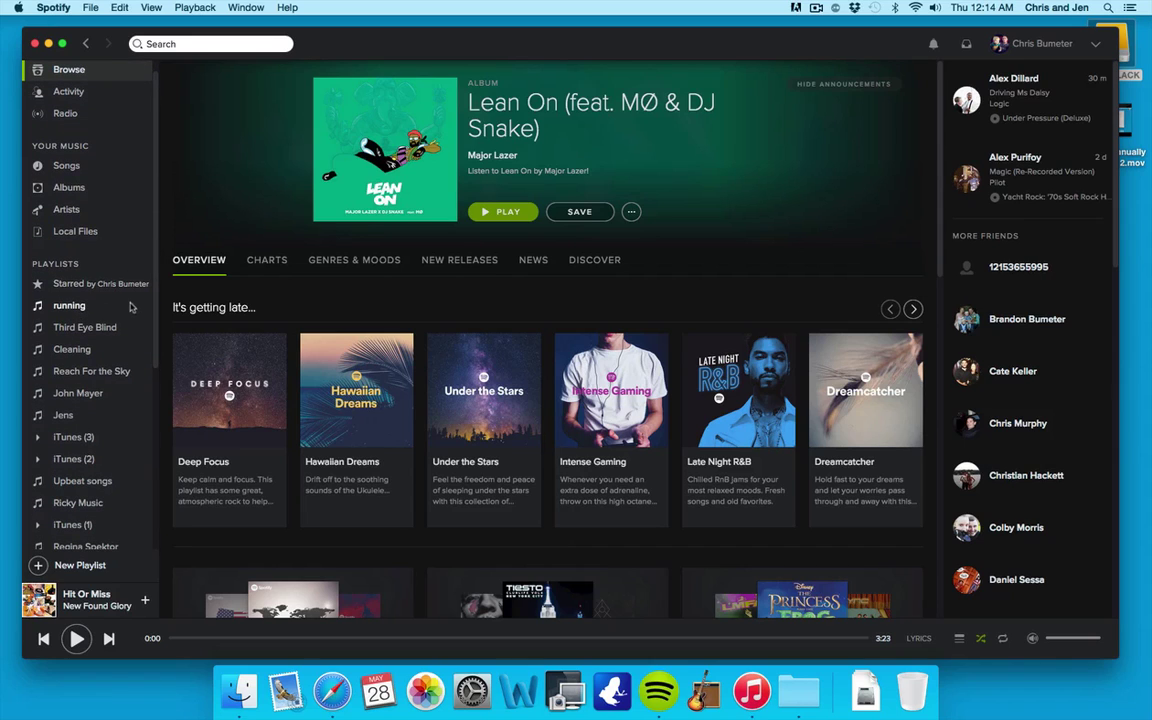
scroll(155, 298, "down", 1)
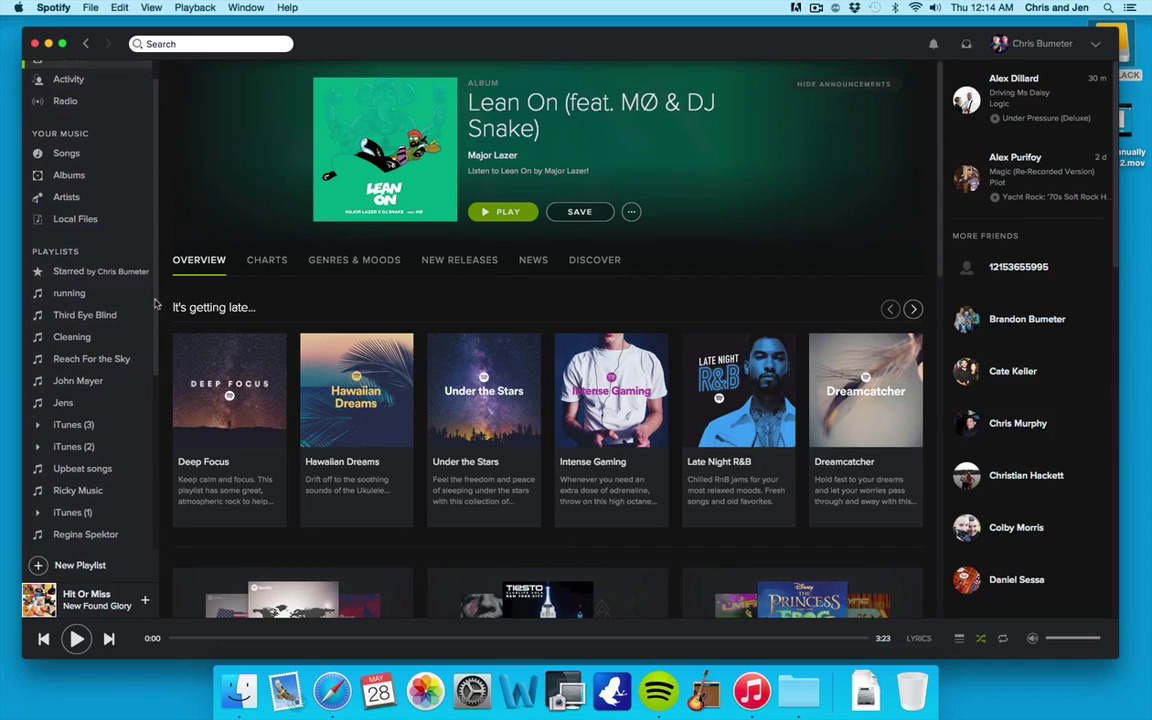
scroll(155, 298, "up", 1)
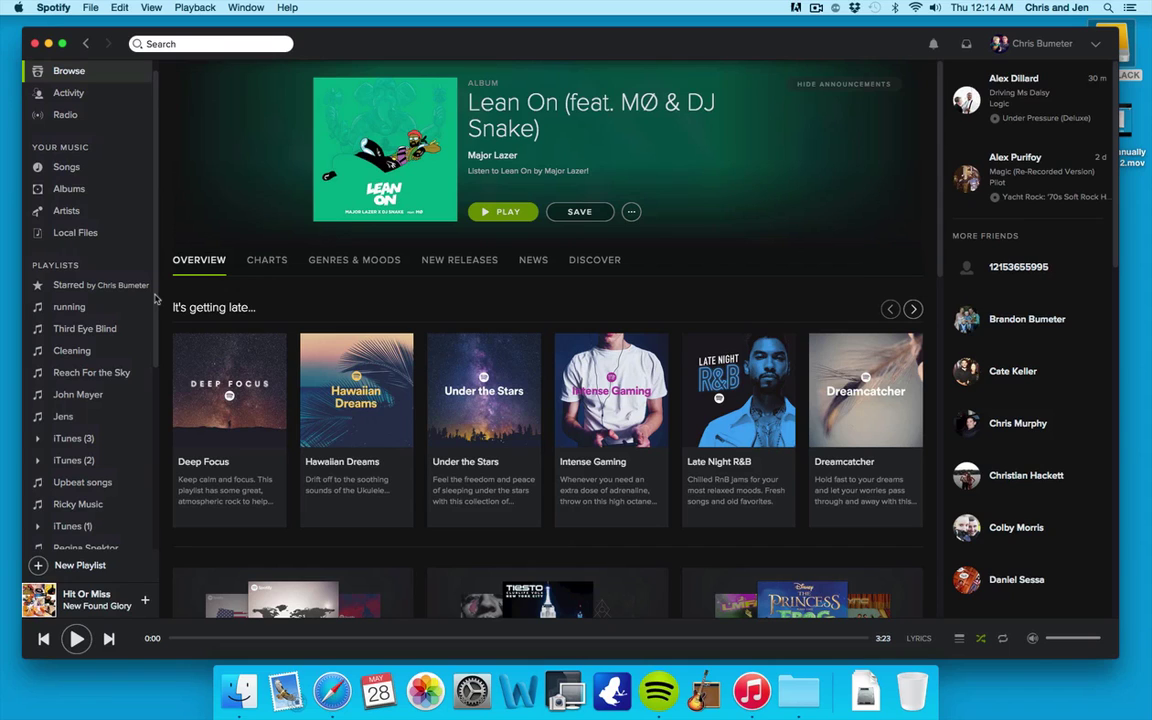
scroll(150, 296, "up", 1)
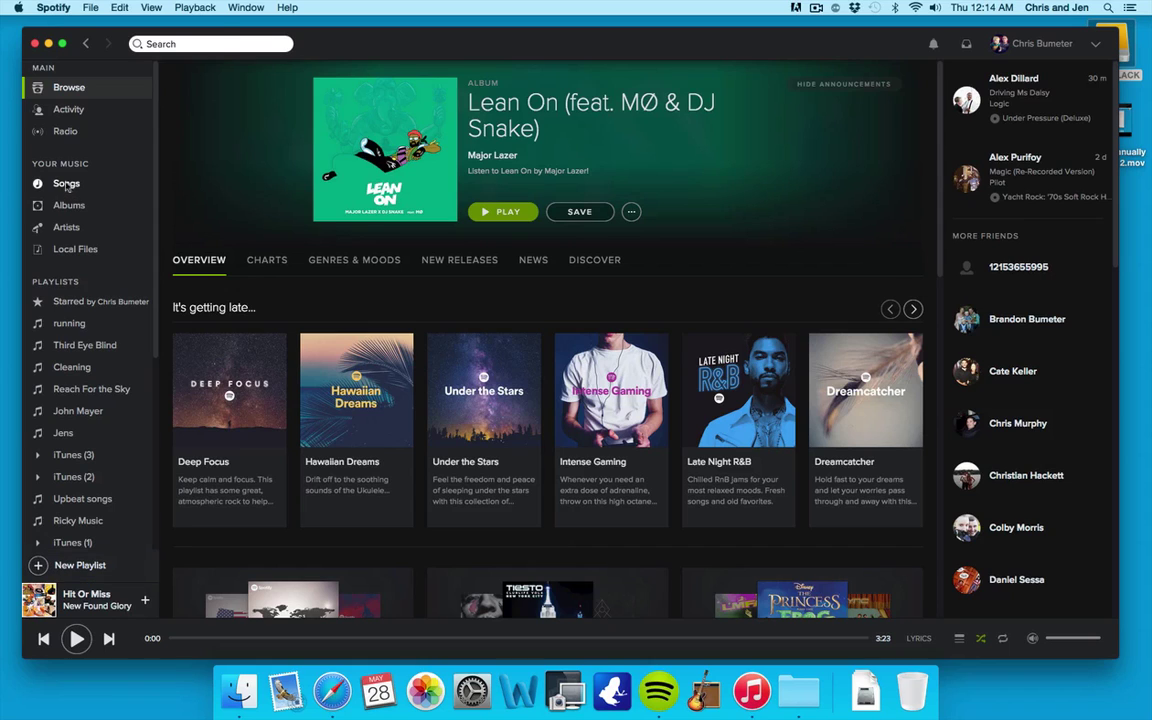
Create a new playlist named "Showering" and open it
left_click(89, 7)
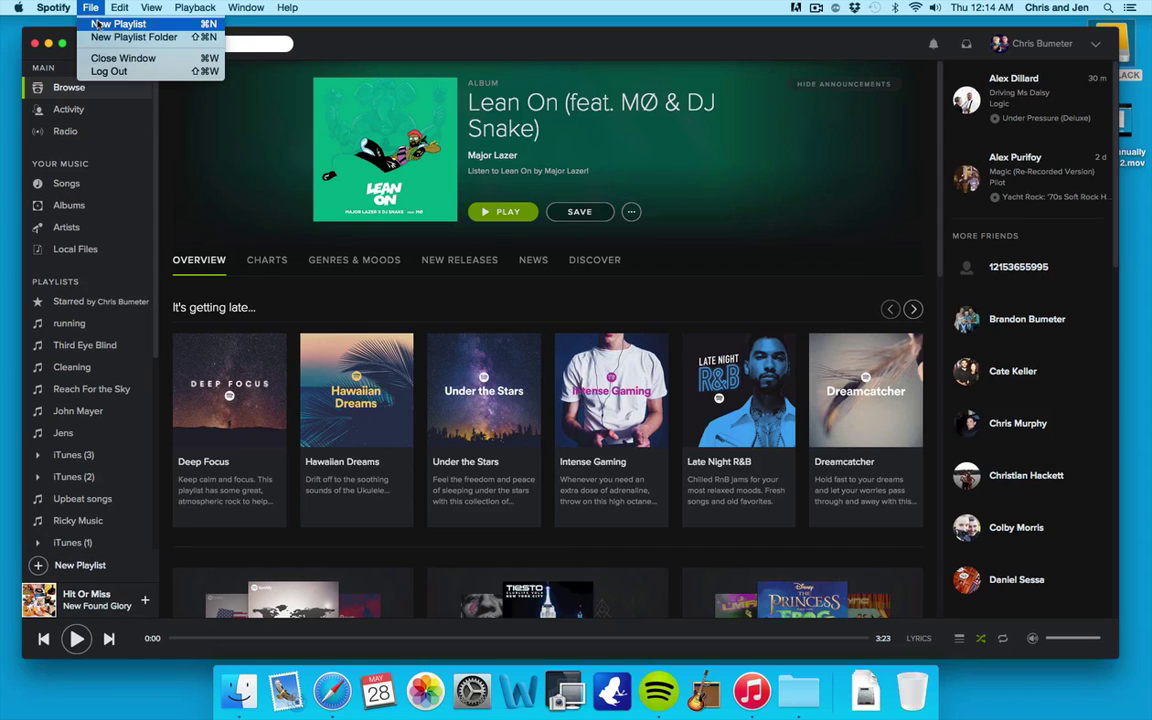
left_click(88, 6)
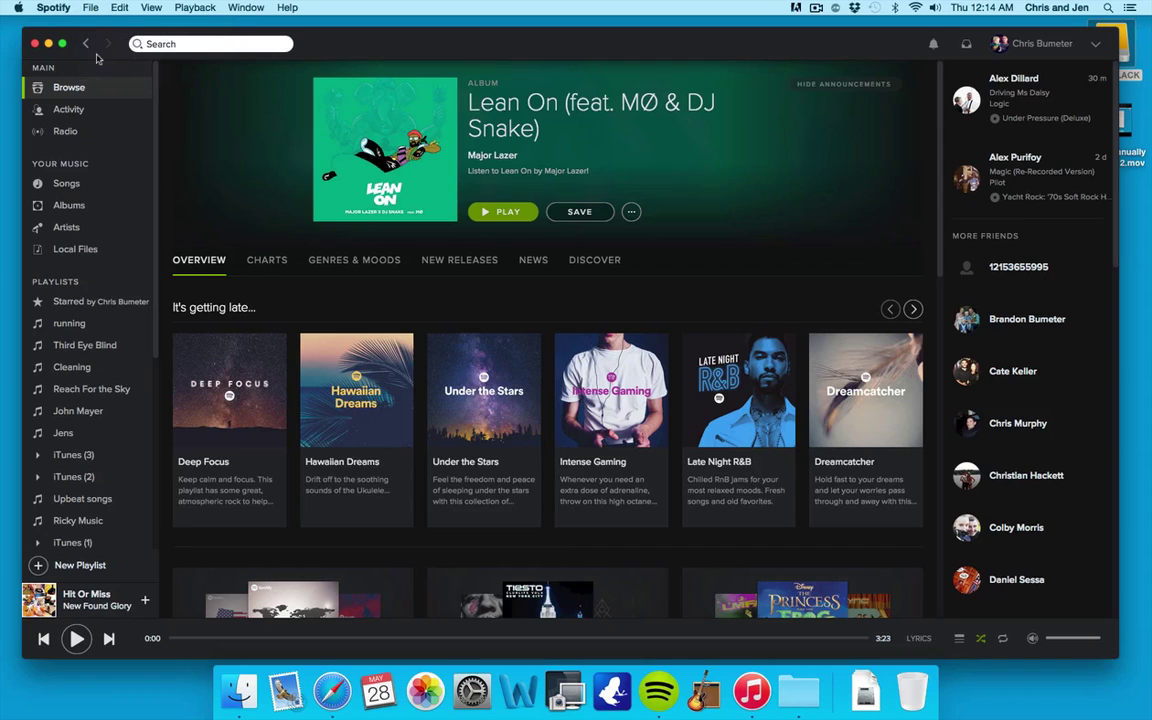
key("super+n")
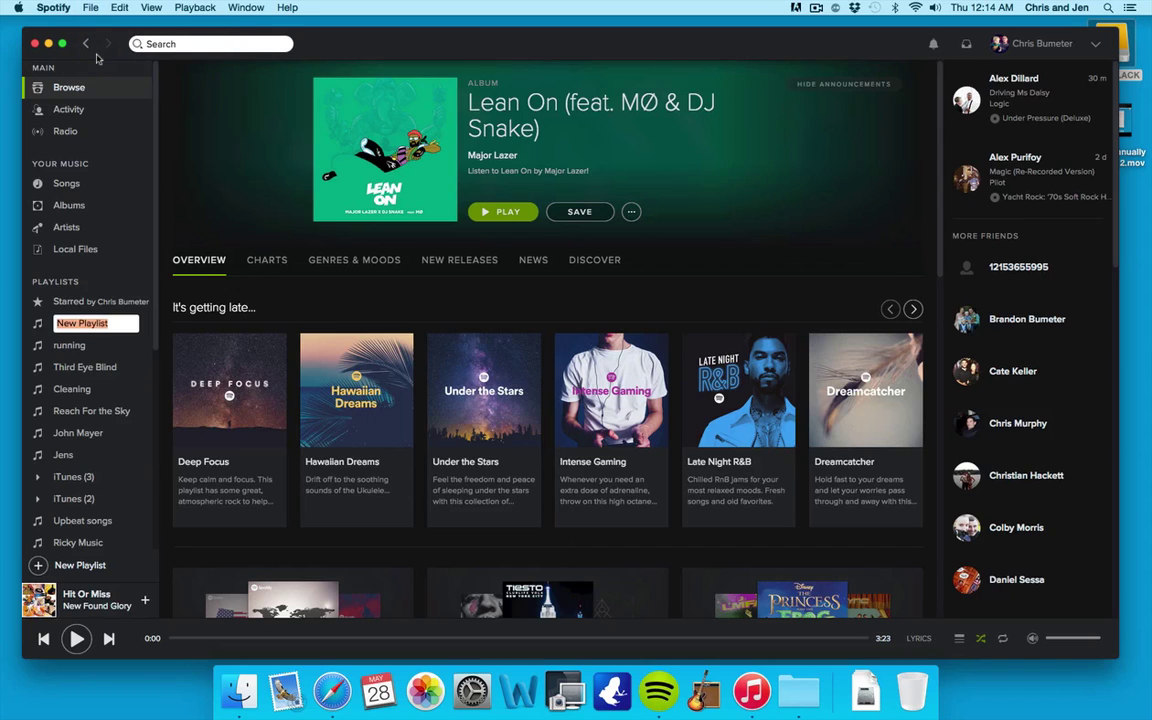
type("Showering")
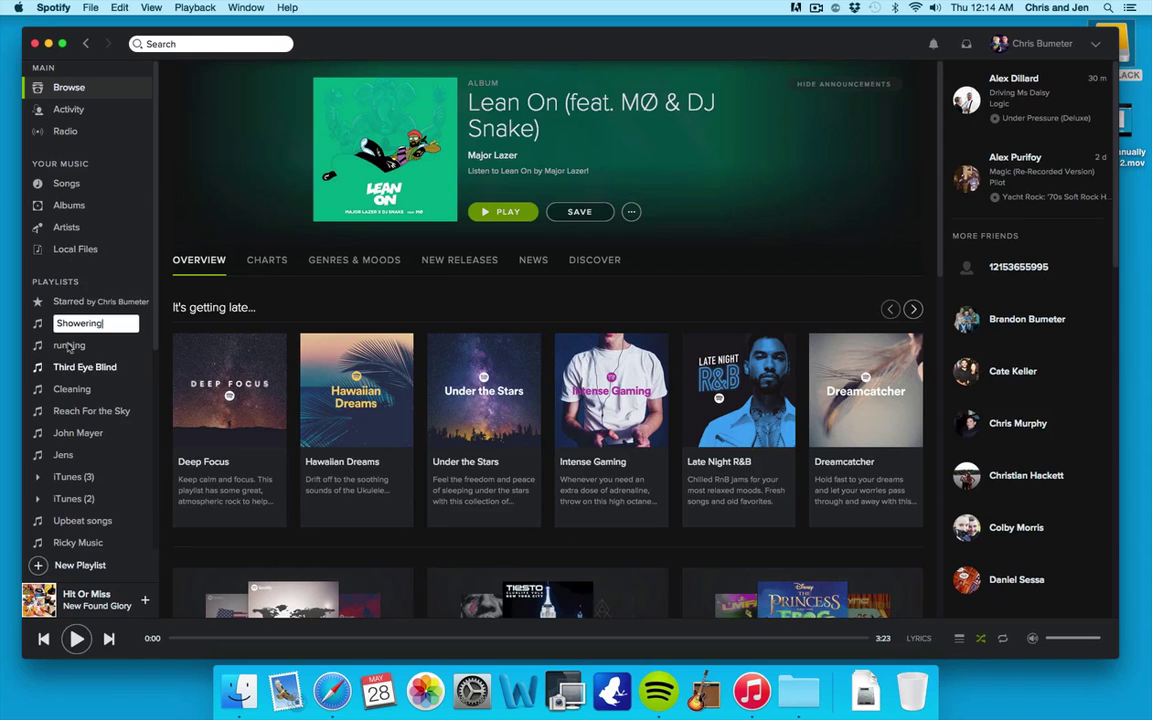
key("Return")
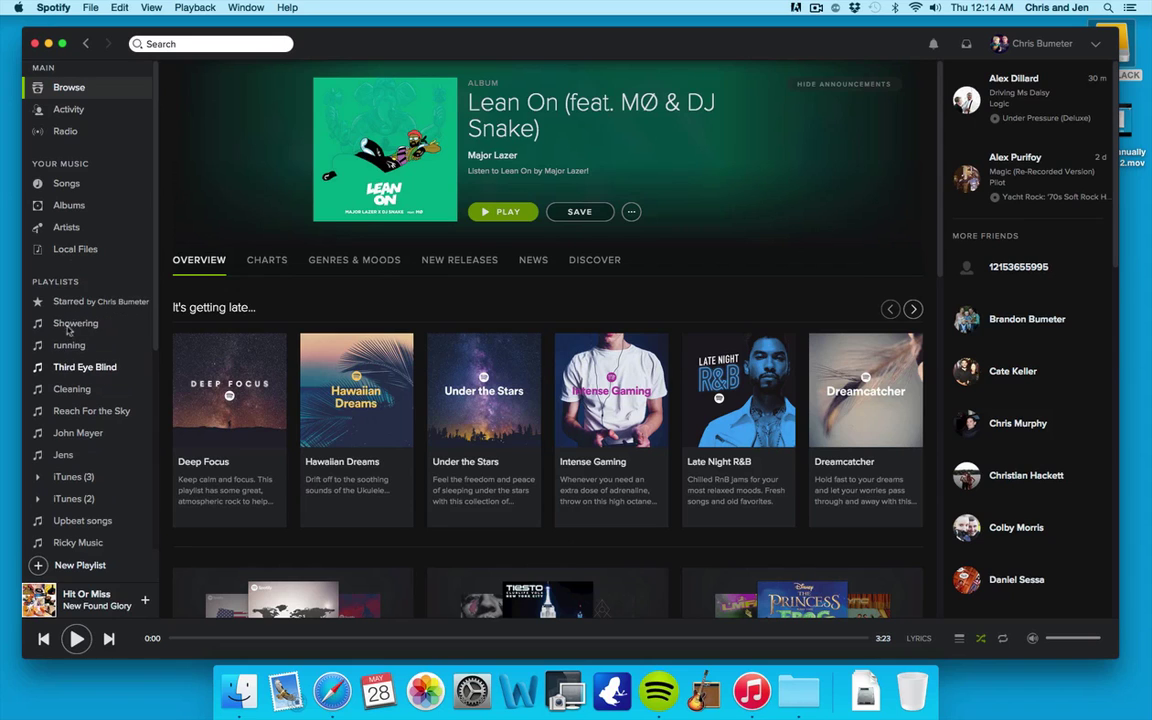
left_click(83, 320)
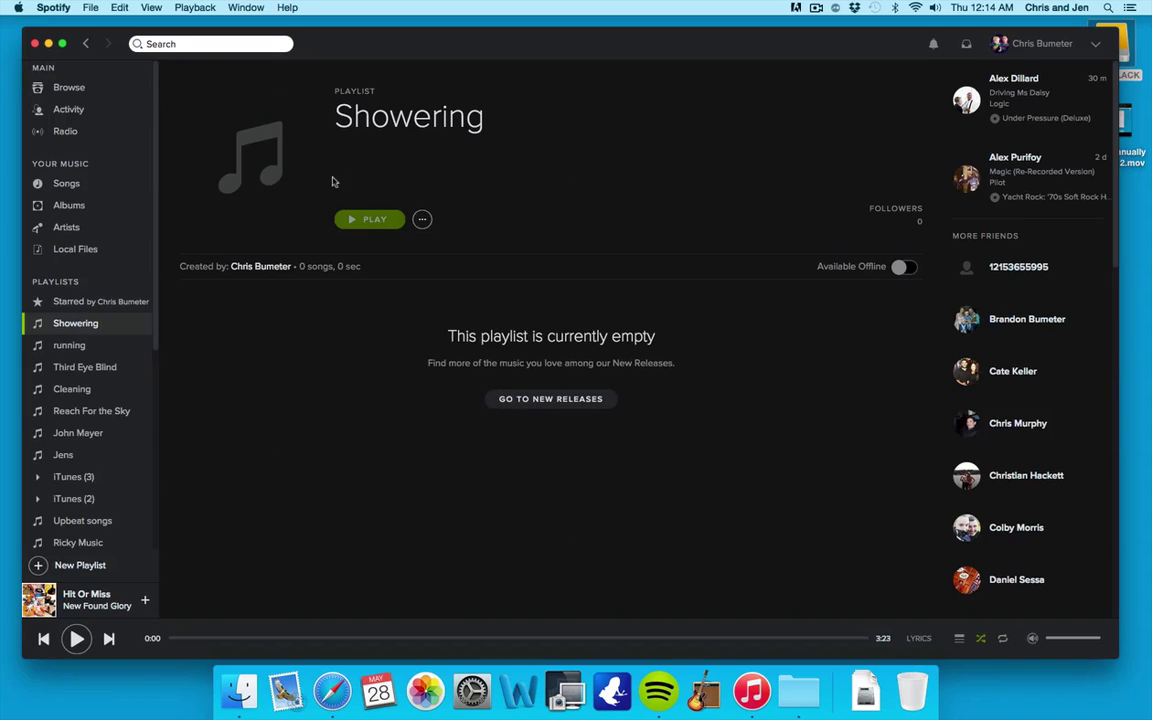
Search for "shakira" and open the Shakira artist page
left_click(195, 47)
type("shakira")
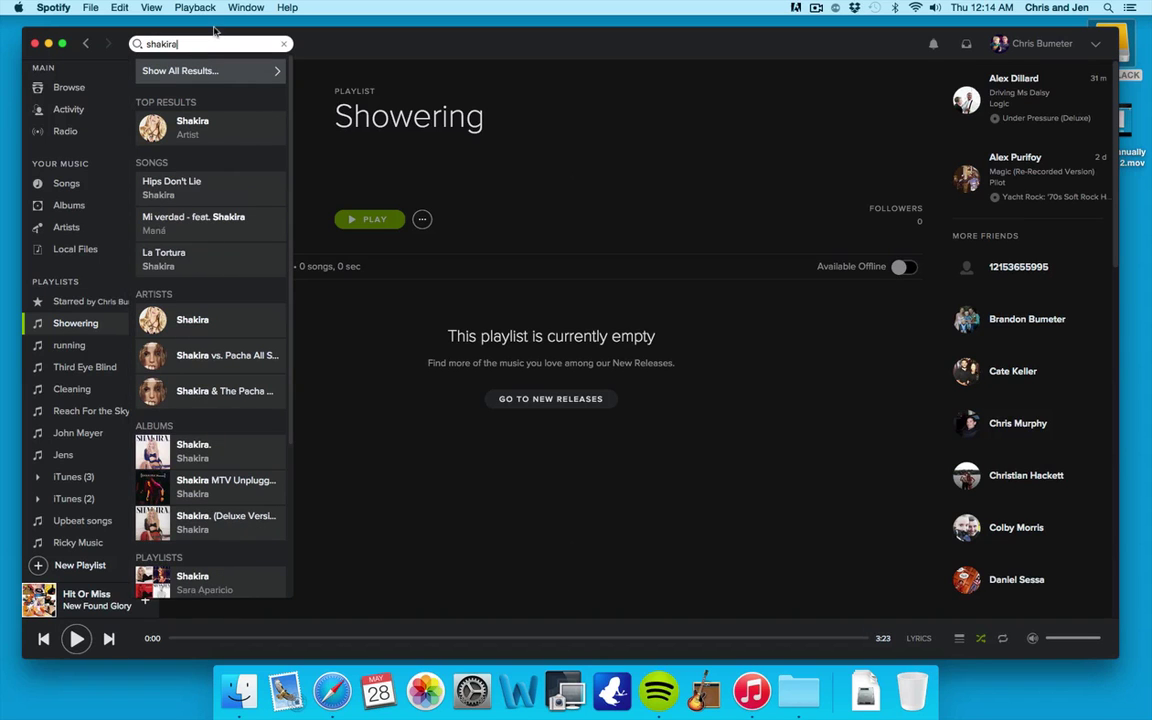
left_click(210, 128)
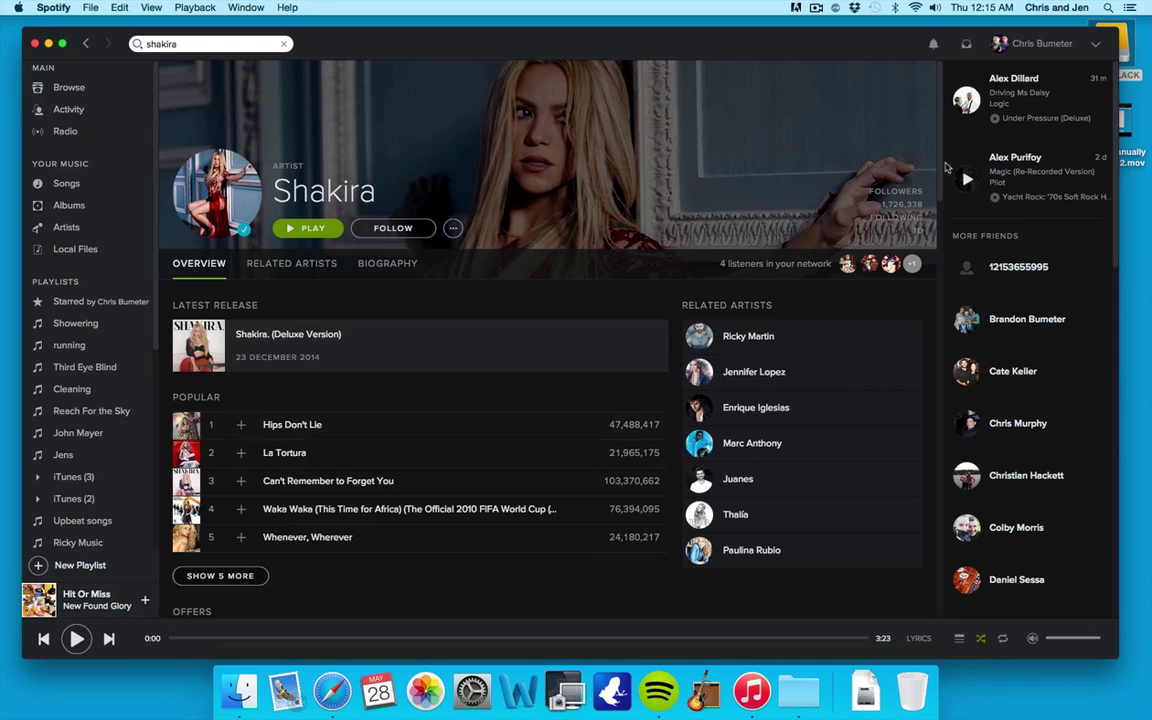
View the playlists available for adding the whole album "Shakira. (Deluxe Version)", without choosing one
scroll(900, 200, "down", 7)
scroll(935, 290, "down", 3)
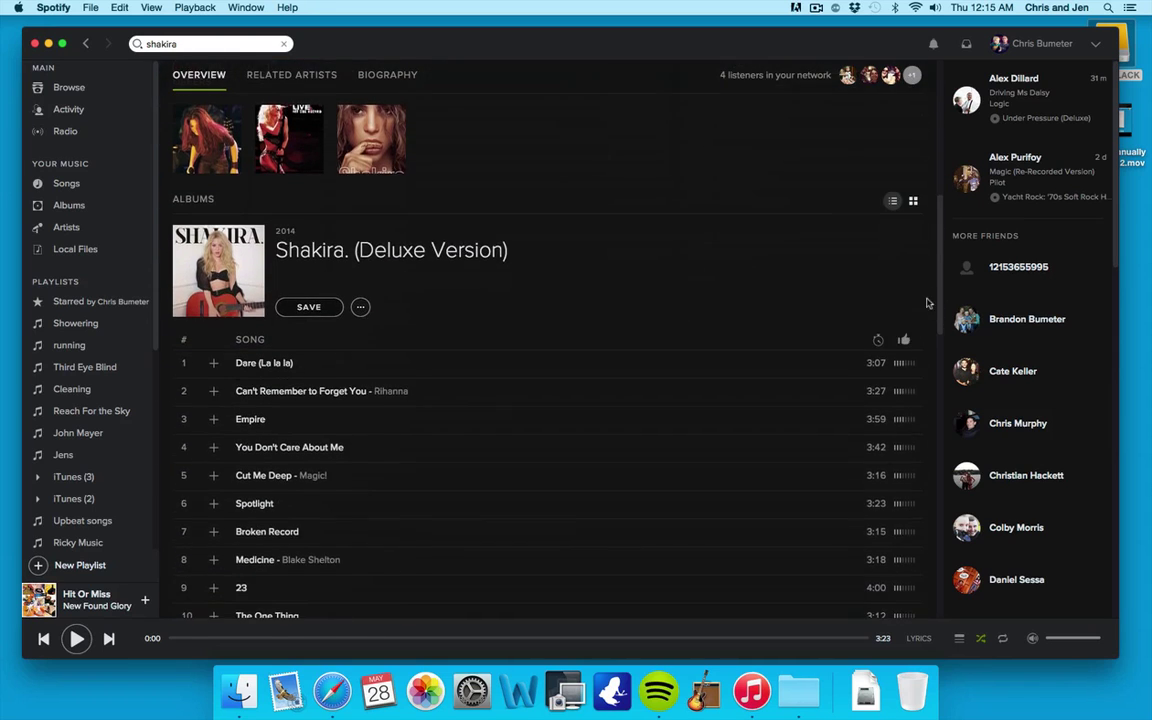
right_click(238, 262)
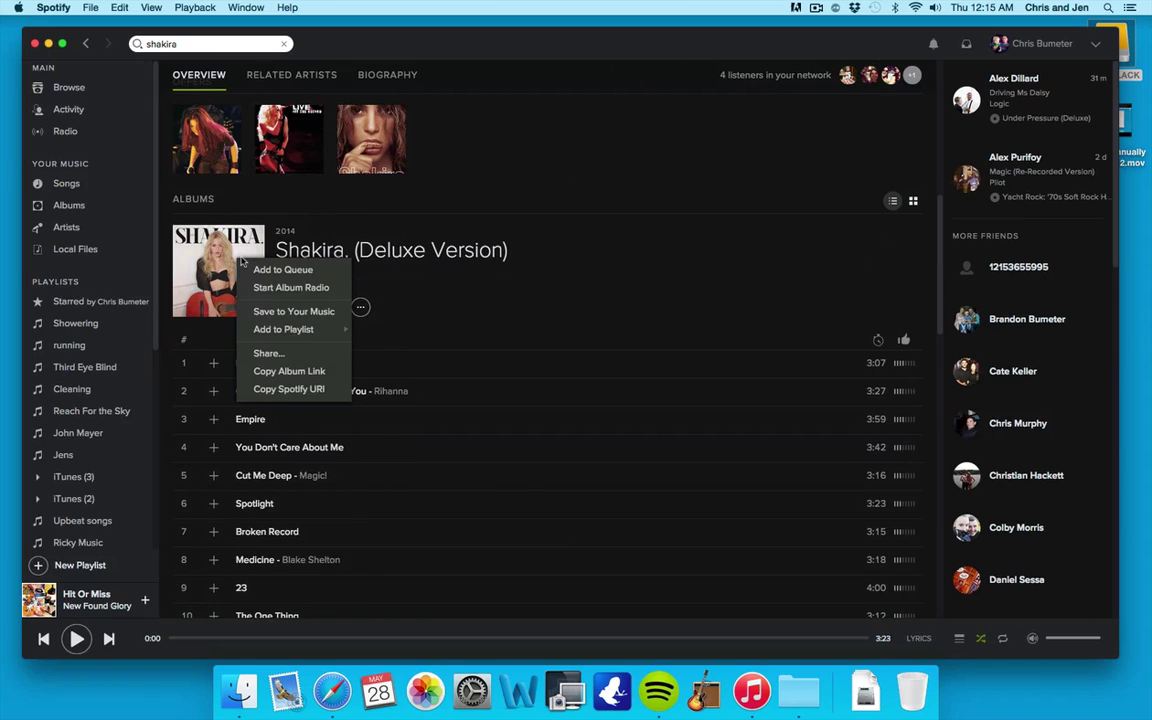
mouse_move(300, 331)
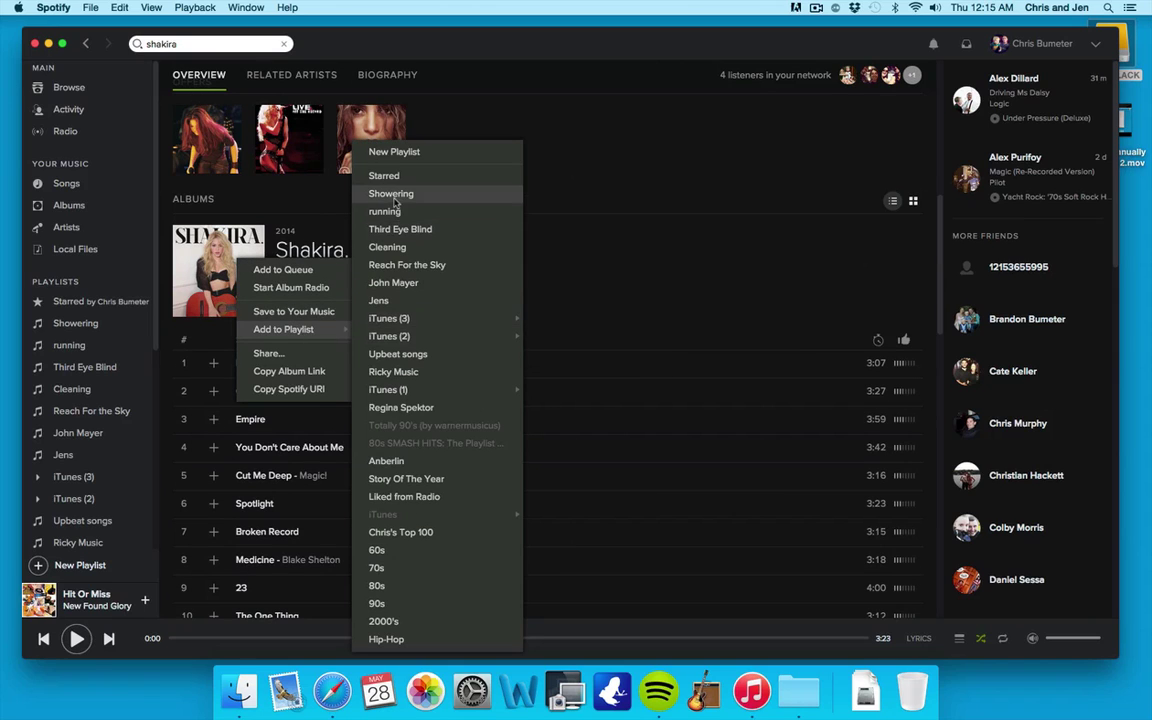
left_click(845, 234)
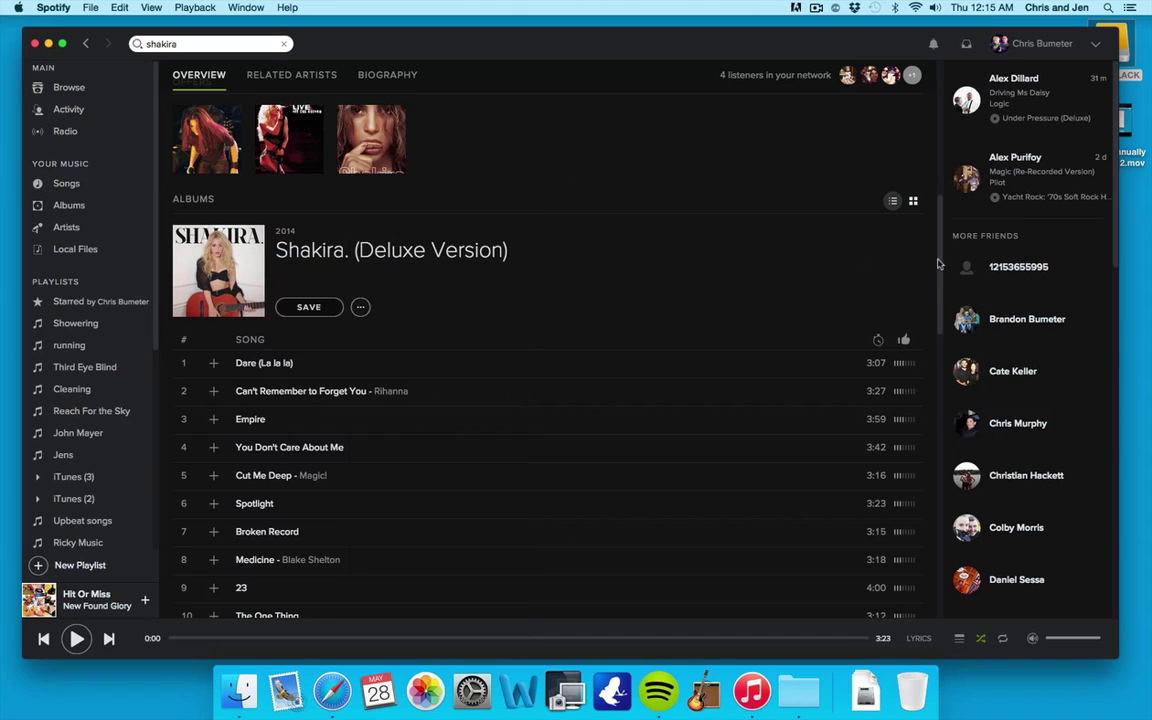
View the playlists available for adding the single song "Can't Remember to Forget You", without choosing one
right_click(300, 395)
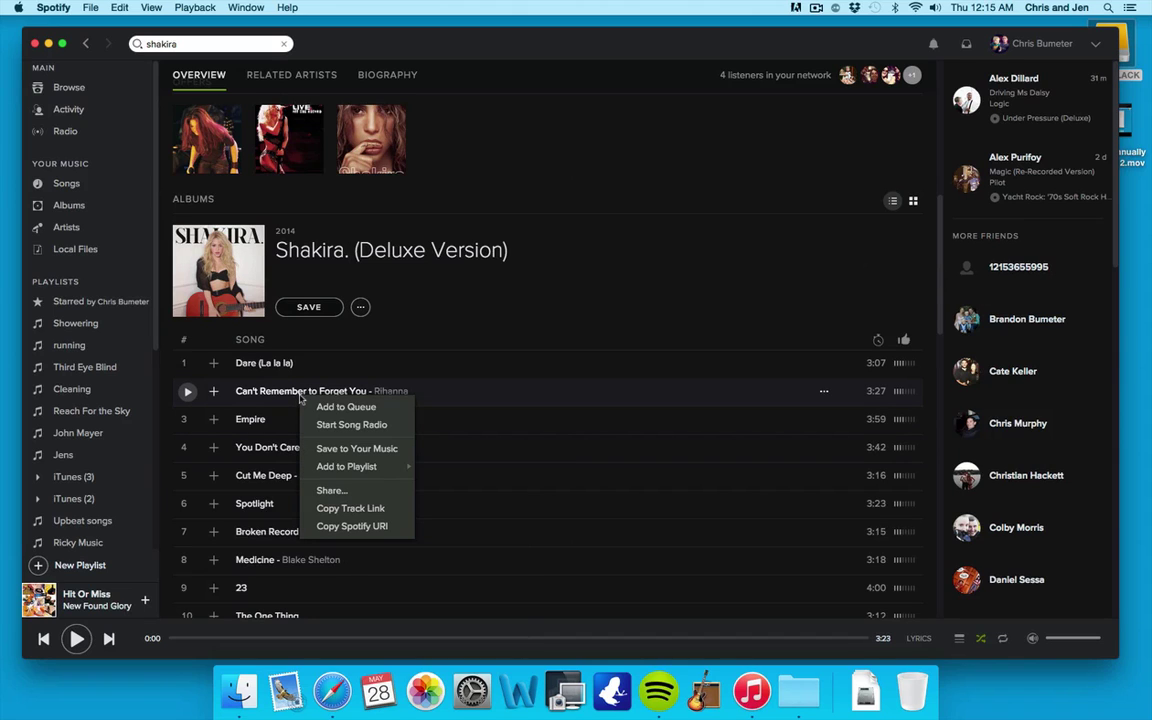
mouse_move(370, 466)
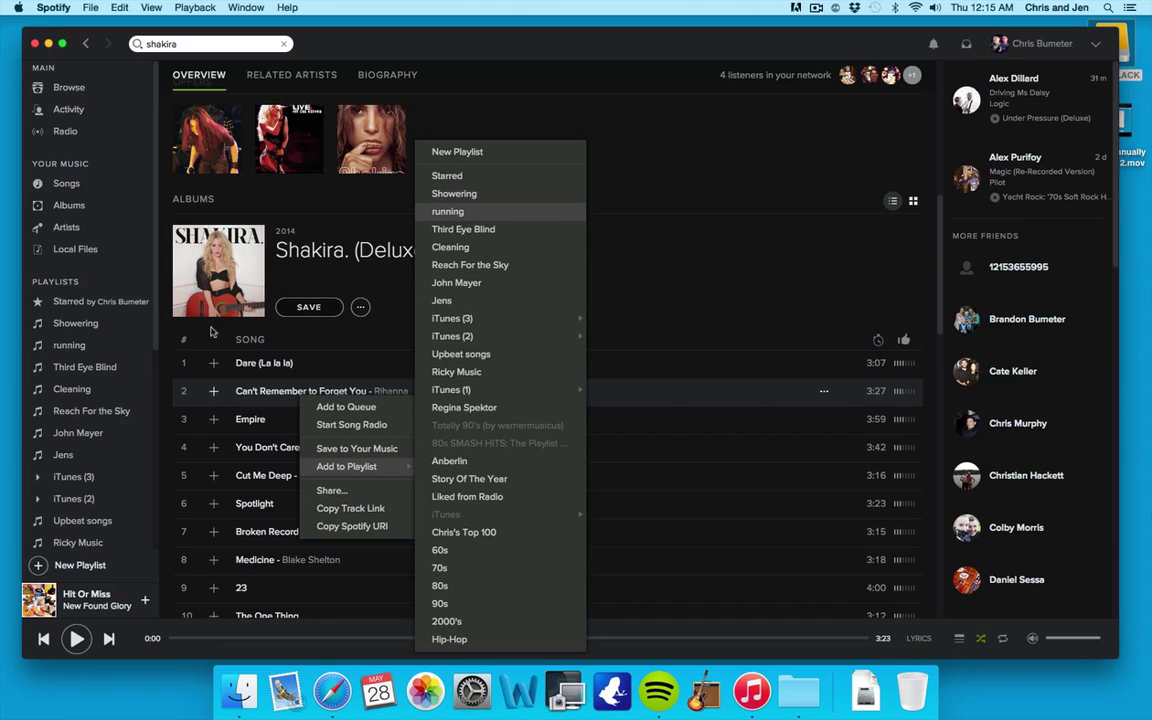
left_click(72, 297)
Open the "running" playlist and make it available offline
left_click(69, 346)
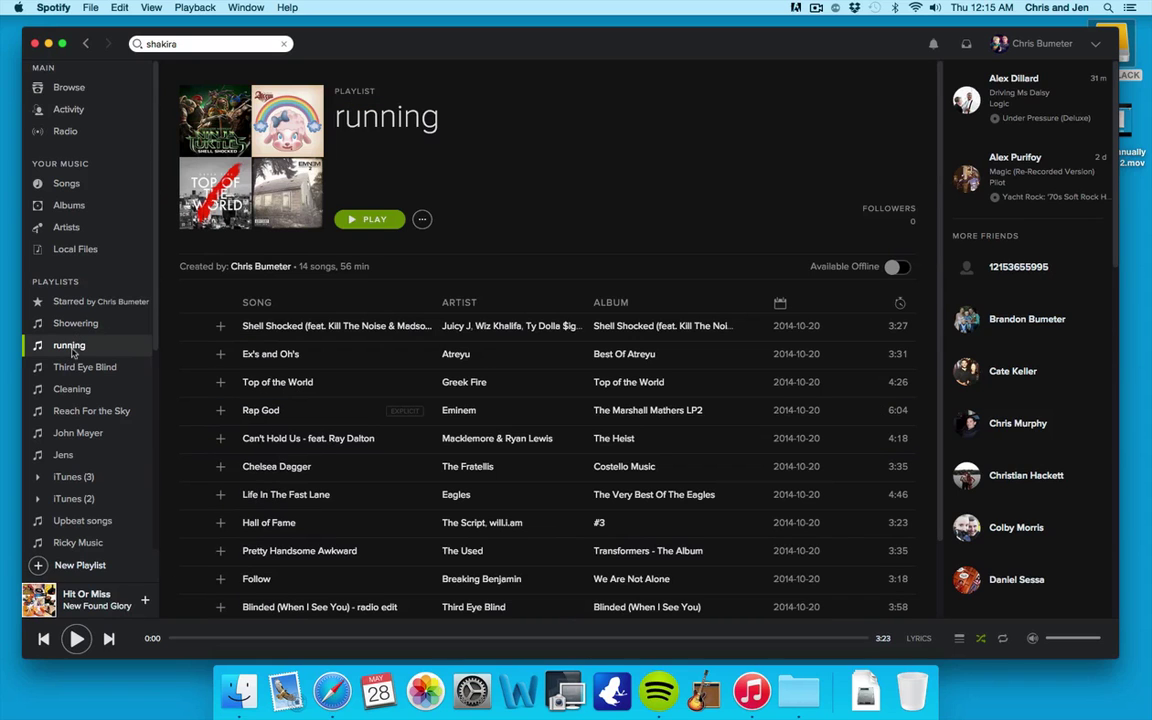
left_click(894, 268)
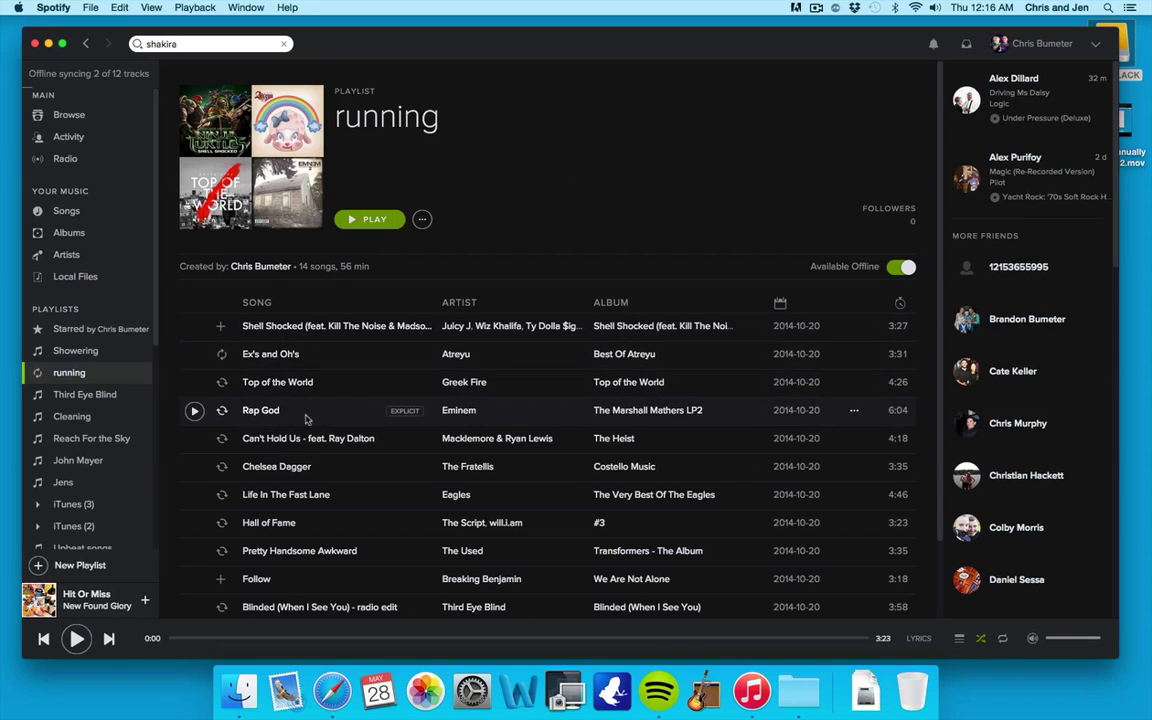
Create another playlist named "Awesome bomb diggity music" and open it
left_click(85, 566)
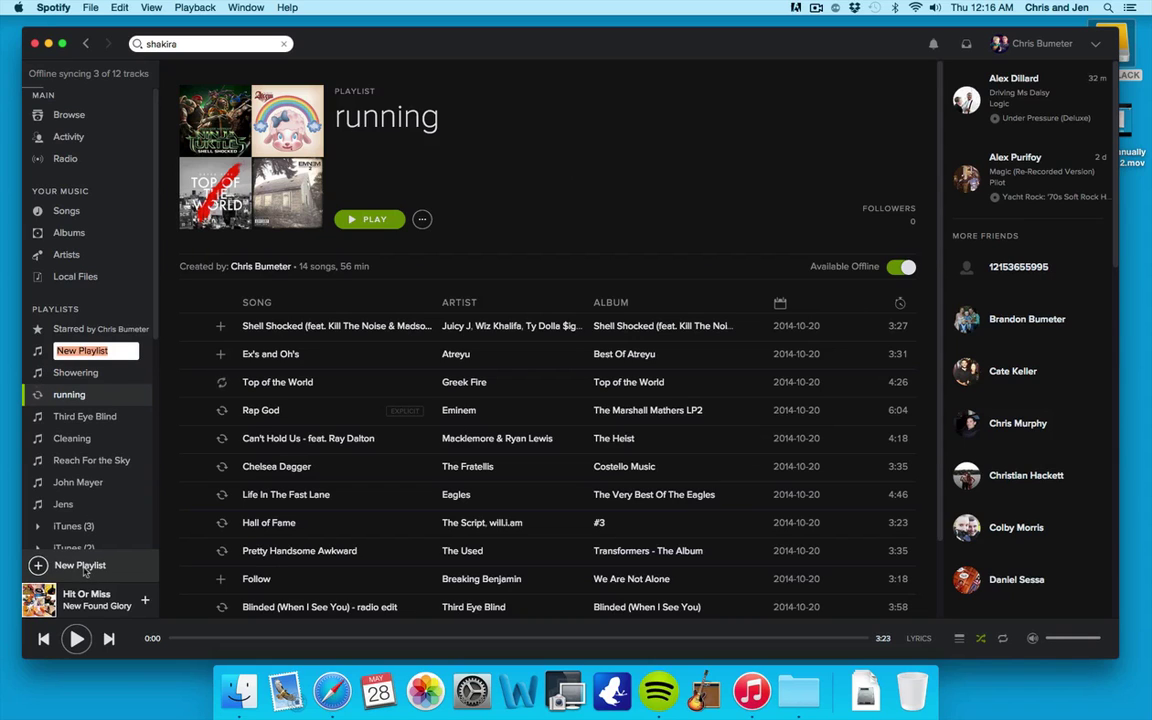
type("Awesome ")
type("bomb diggity m")
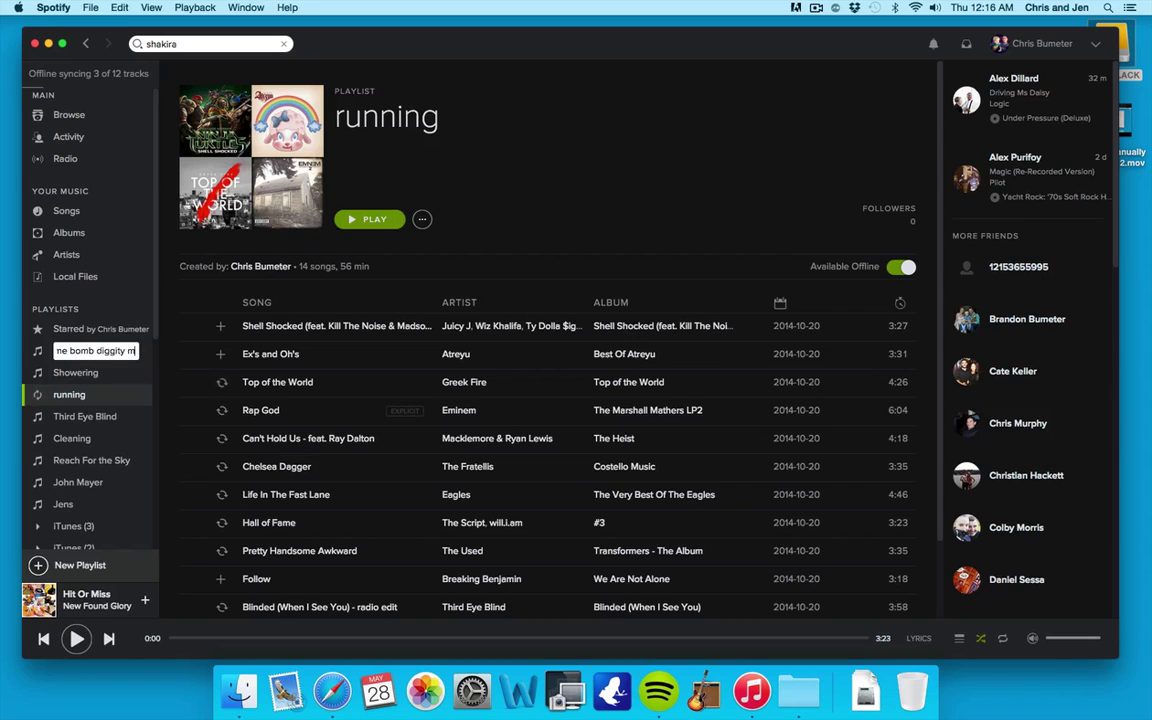
type("usic")
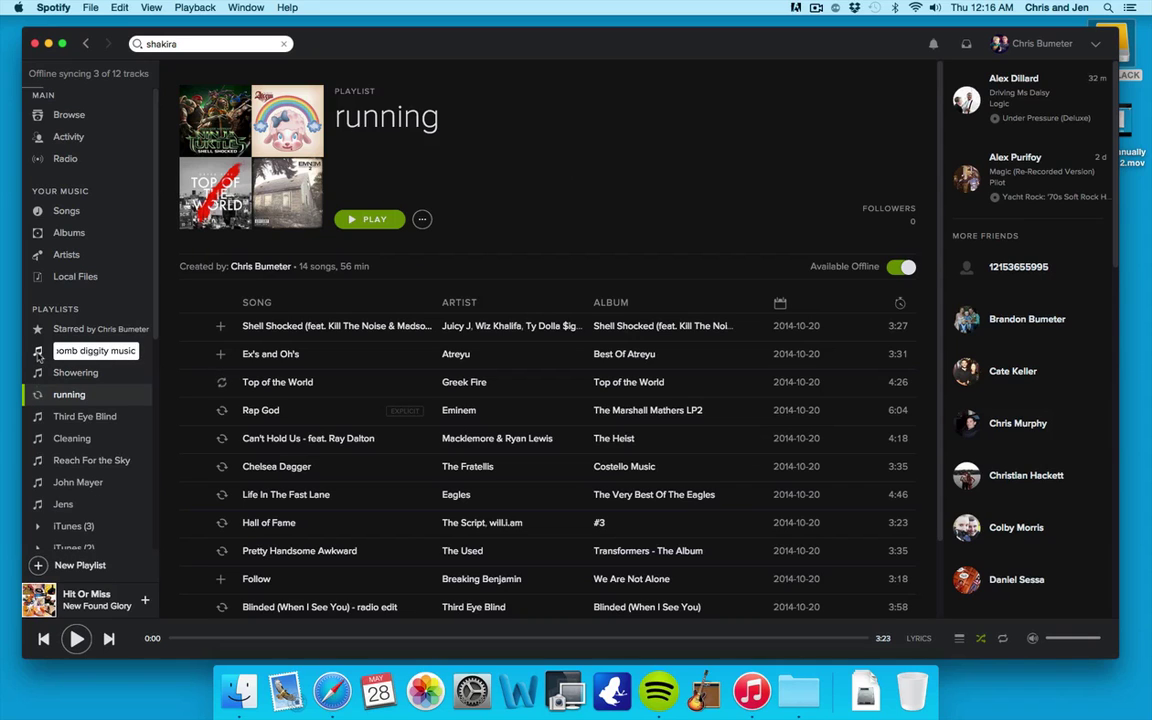
key("Return")
left_click(80, 352)
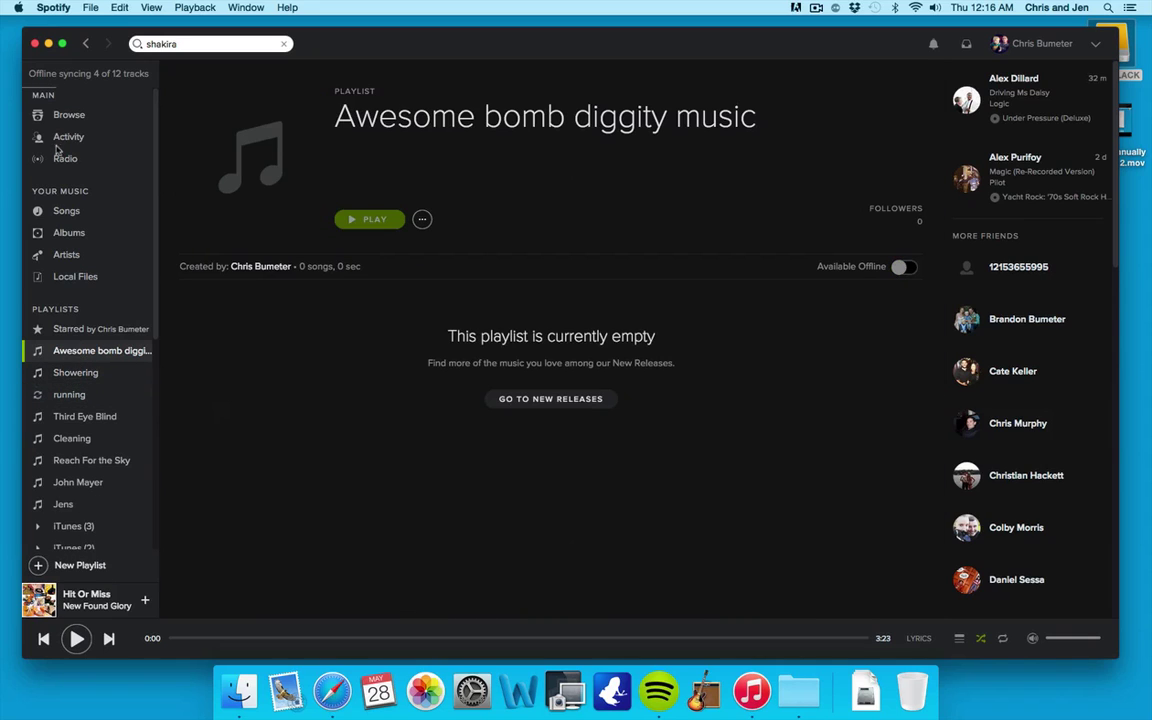
Add "I'm Yours" by Jason Mraz from the saved songs to the "Awesome bomb diggity music" playlist and open that playlist
left_click(65, 118)
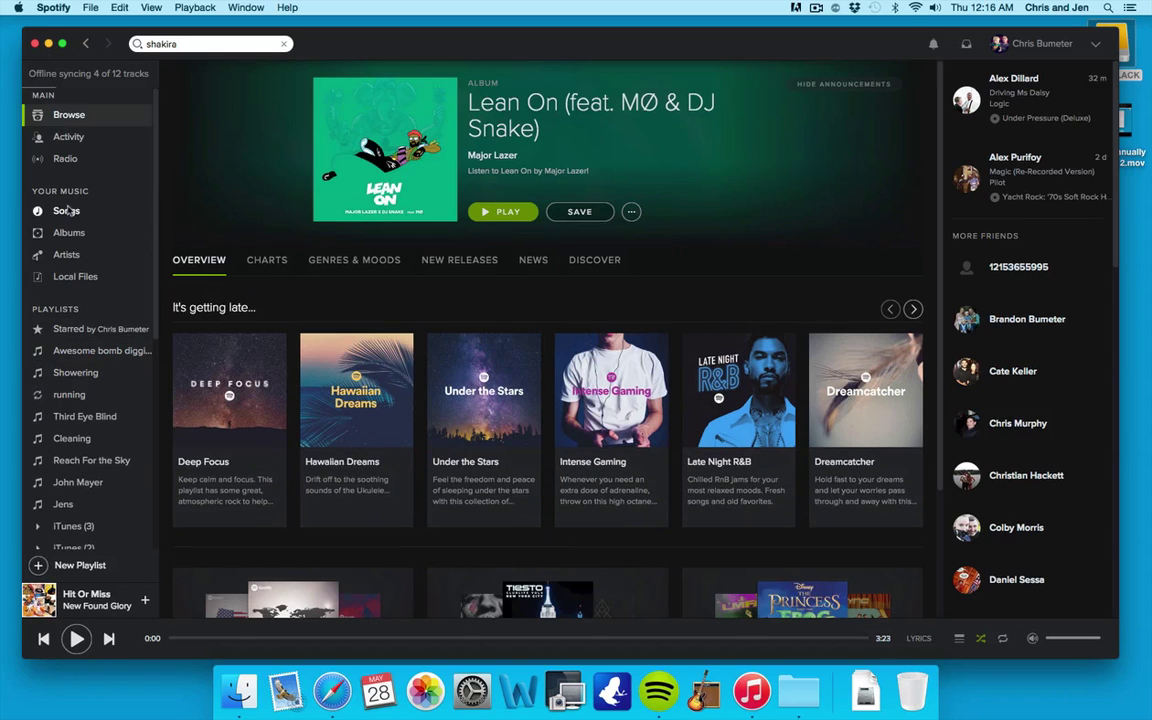
left_click(66, 208)
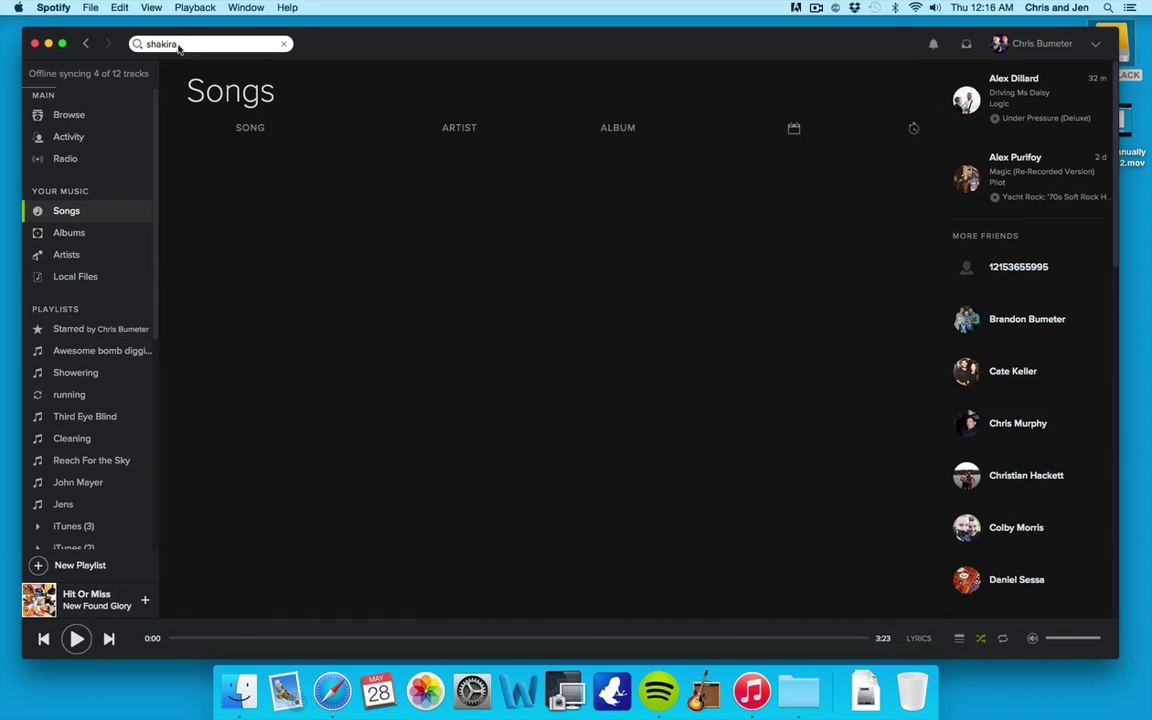
left_click(165, 44)
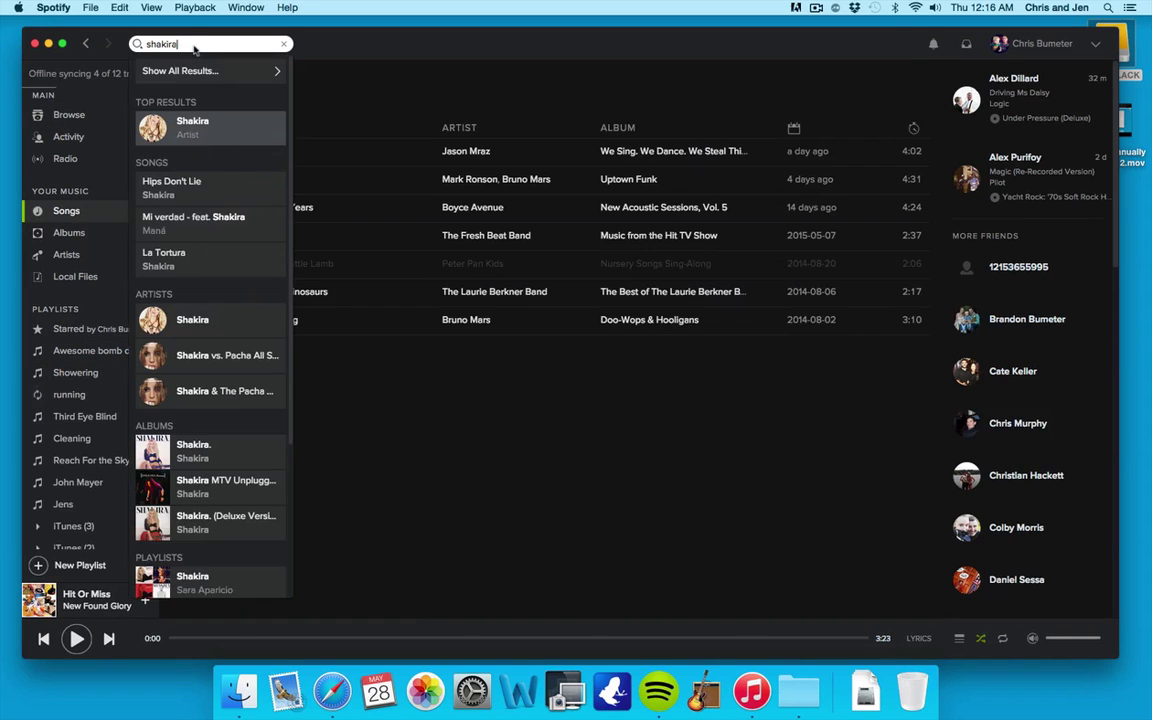
left_click(474, 79)
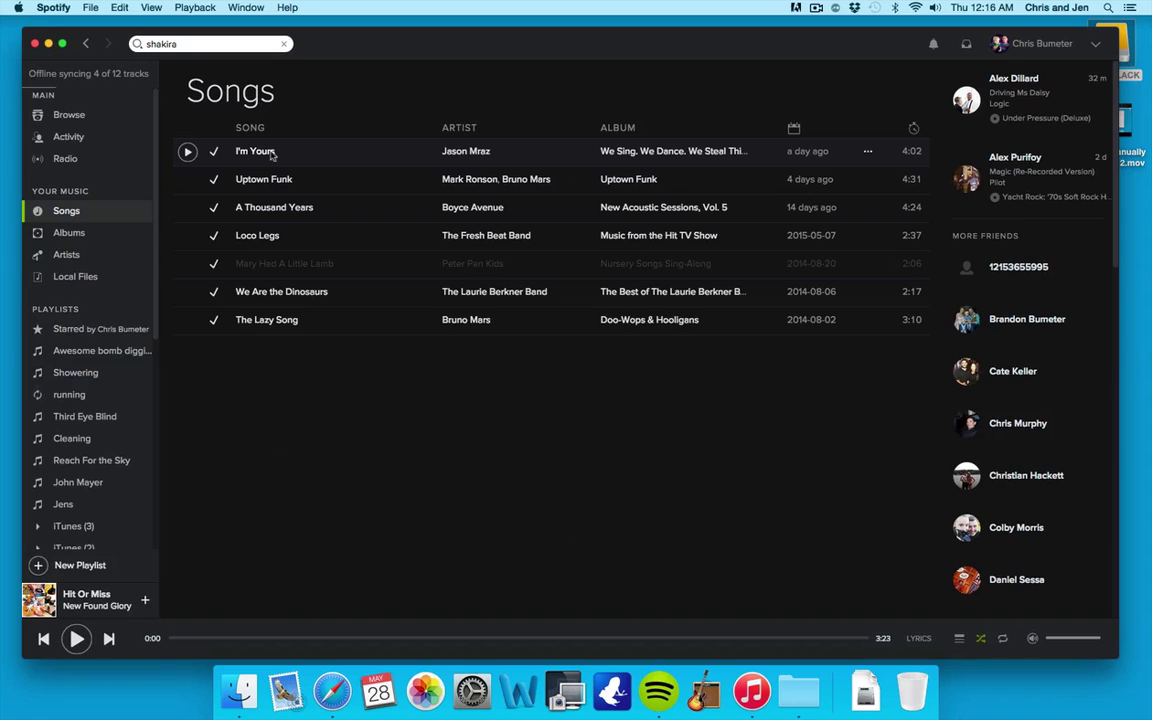
left_click_drag(270, 152, 102, 350)
left_click(104, 350)
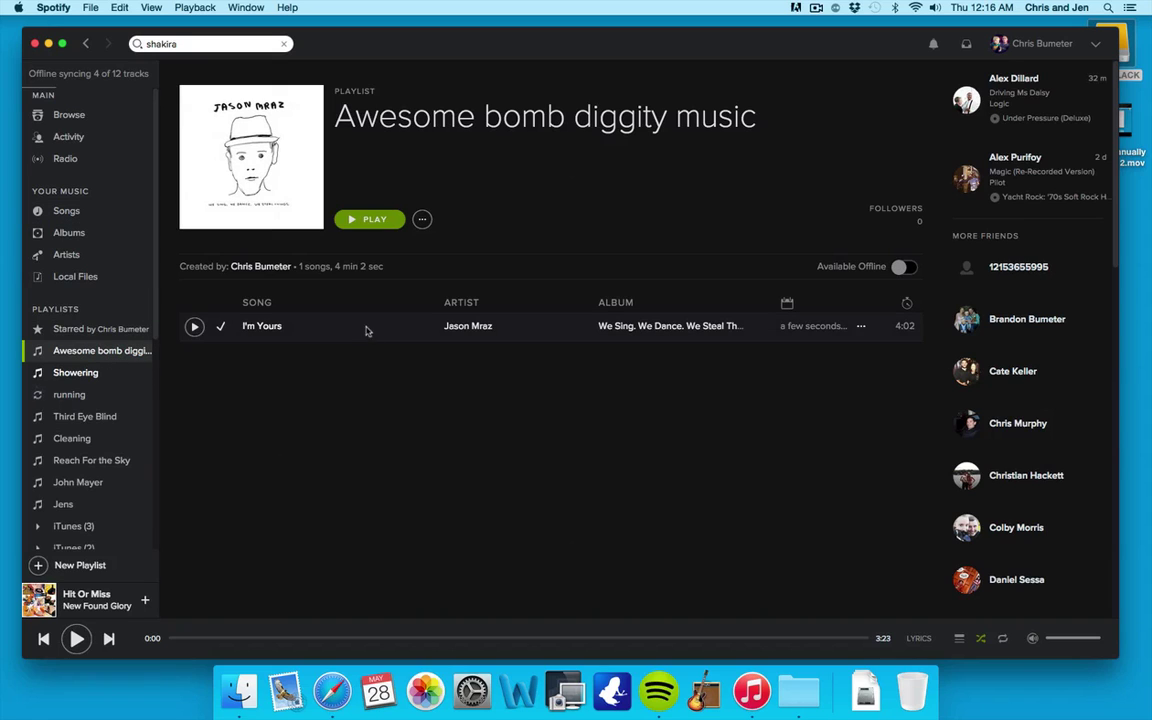